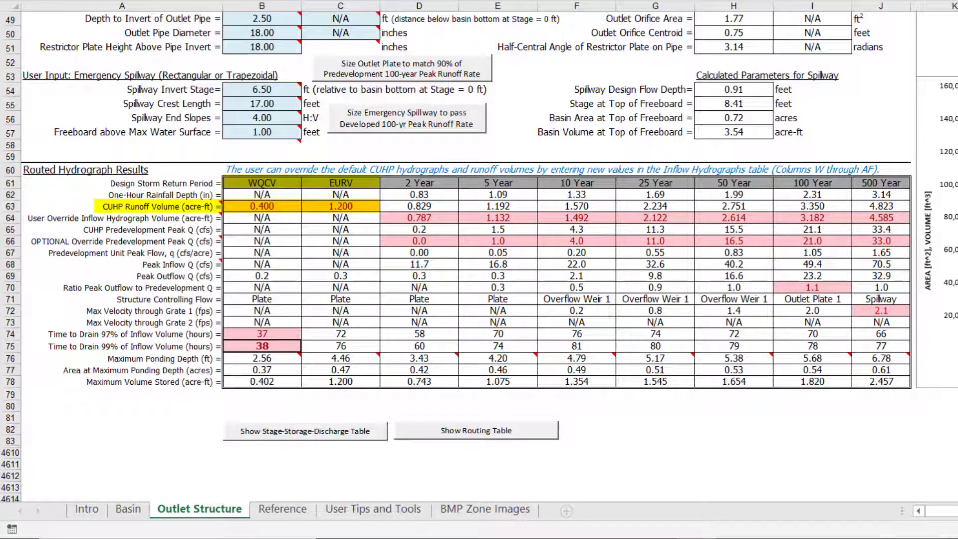
click(127, 509)
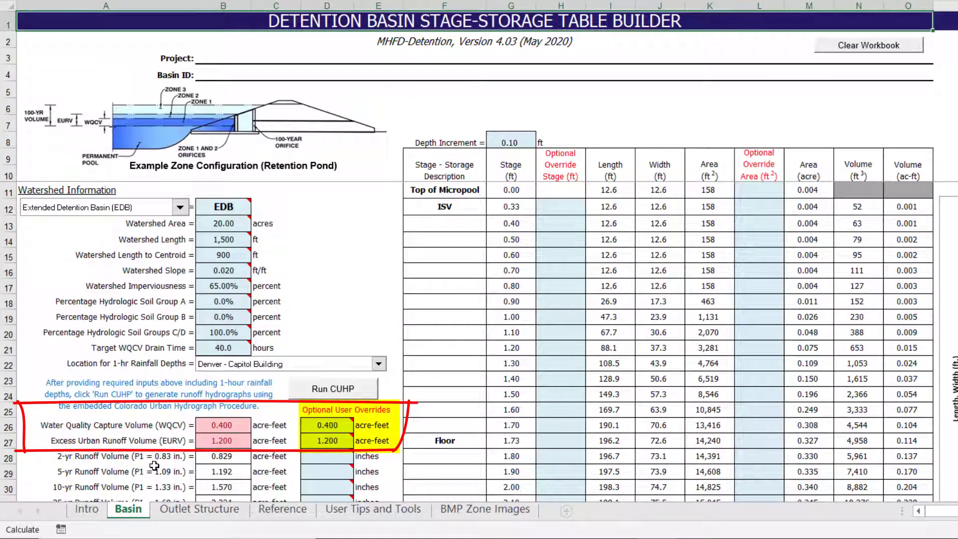
click(180, 509)
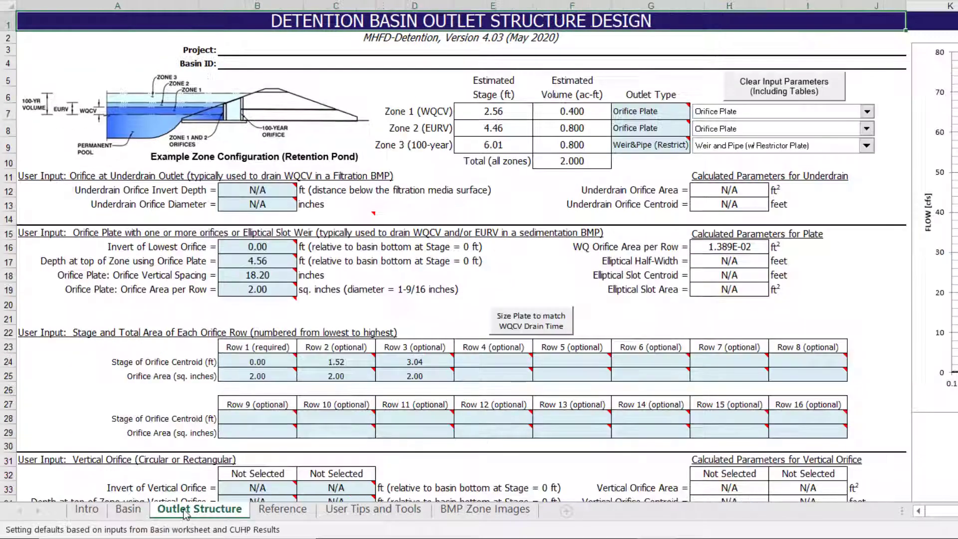
scroll(206, 398, down, 13)
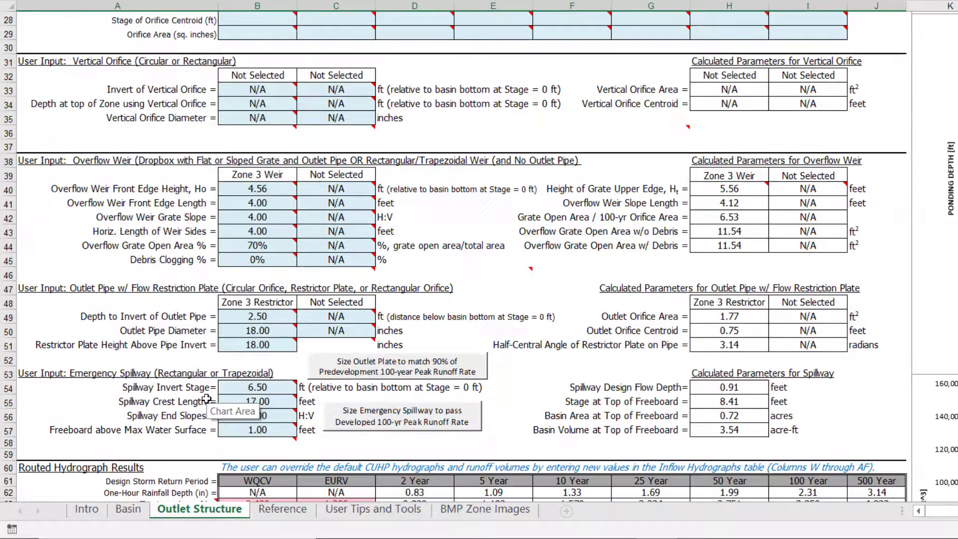
scroll(206, 397, down, 3)
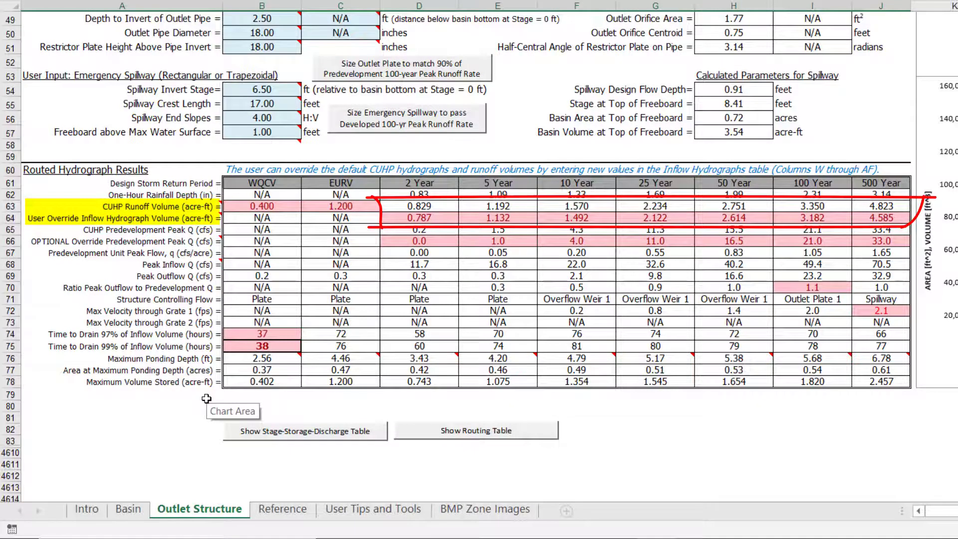
scroll(206, 398, up, 16)
drag(935, 510, 957, 510)
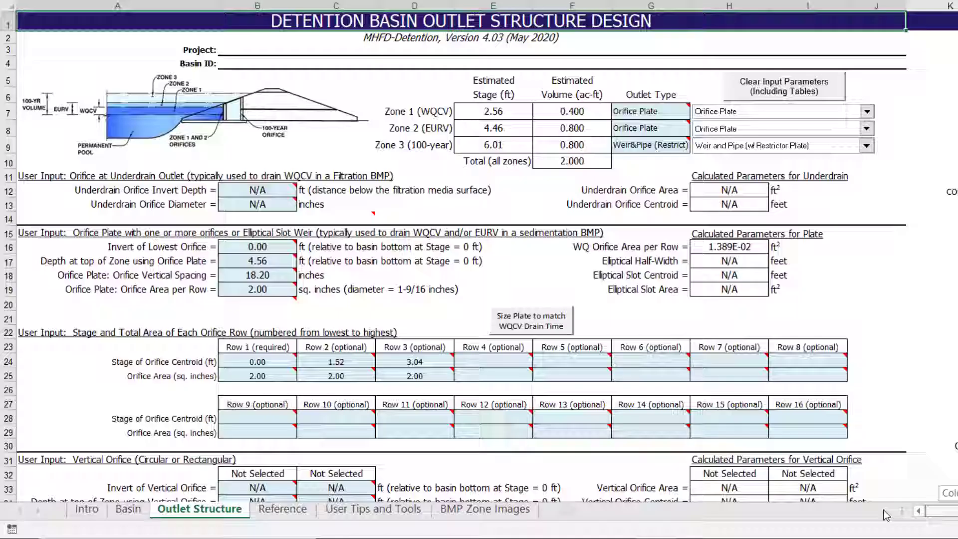
scroll(446, 384, down, 13)
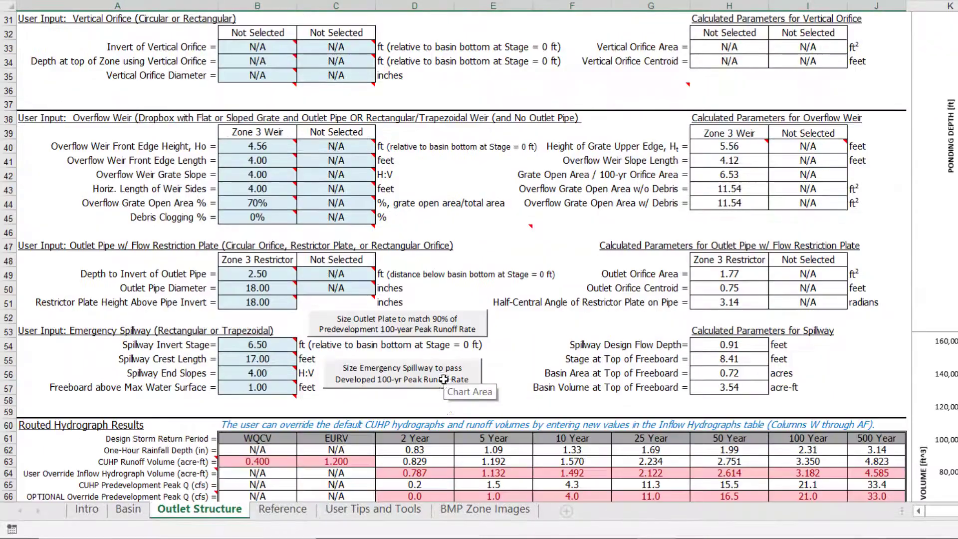
scroll(445, 384, down, 3)
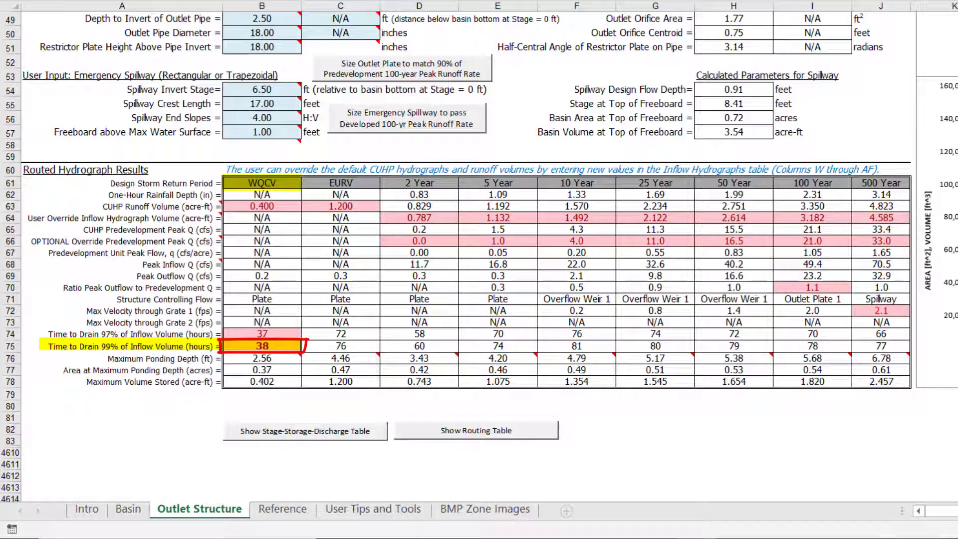
Enter 1.90 sq. inches as the orifice plate area per row in B19 and dismiss the drain-time warning.
scroll(480, 250, up, 10)
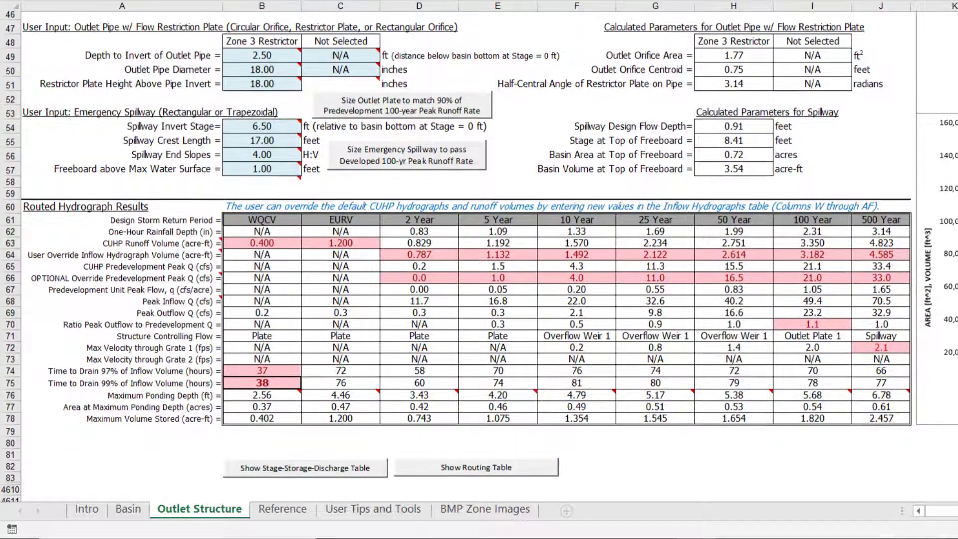
scroll(479, 249, up, 2)
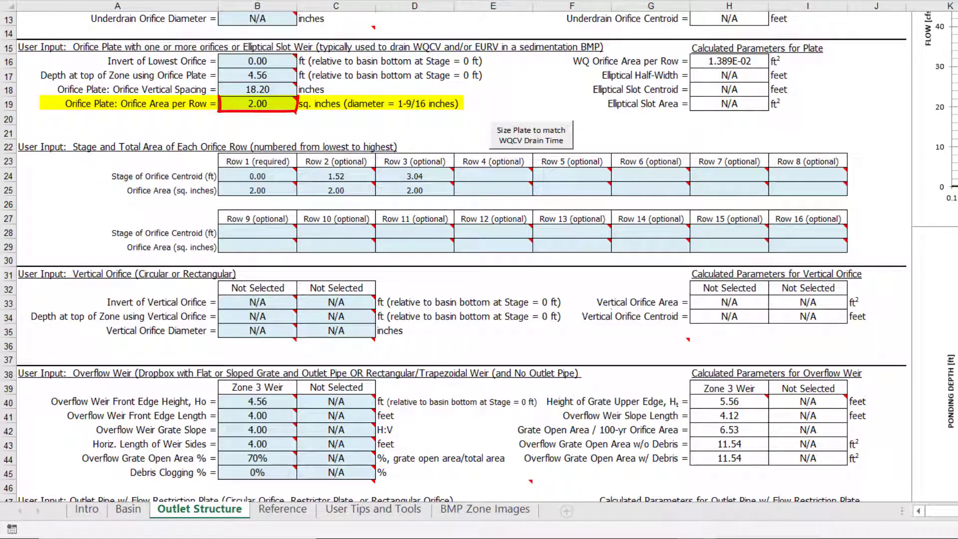
click(284, 105)
text(1.9)
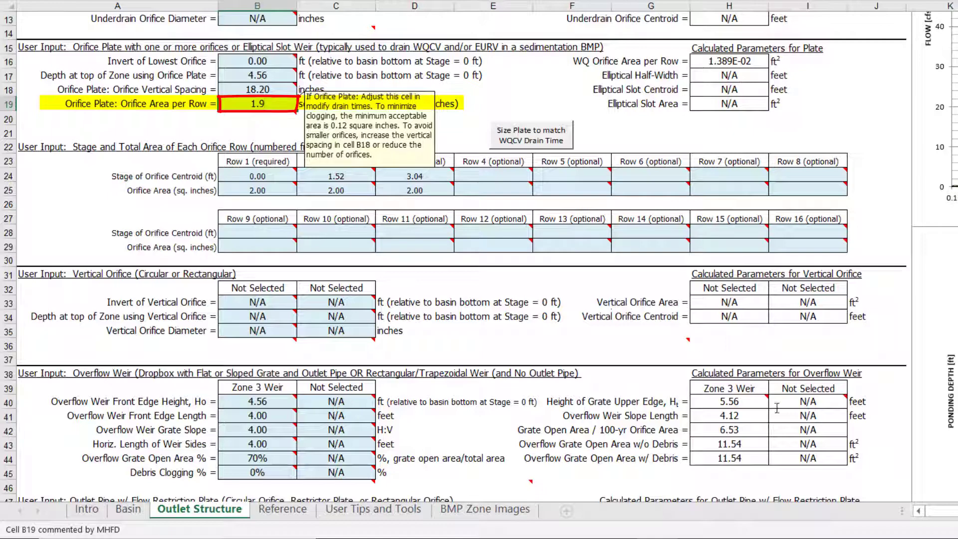
key(Return)
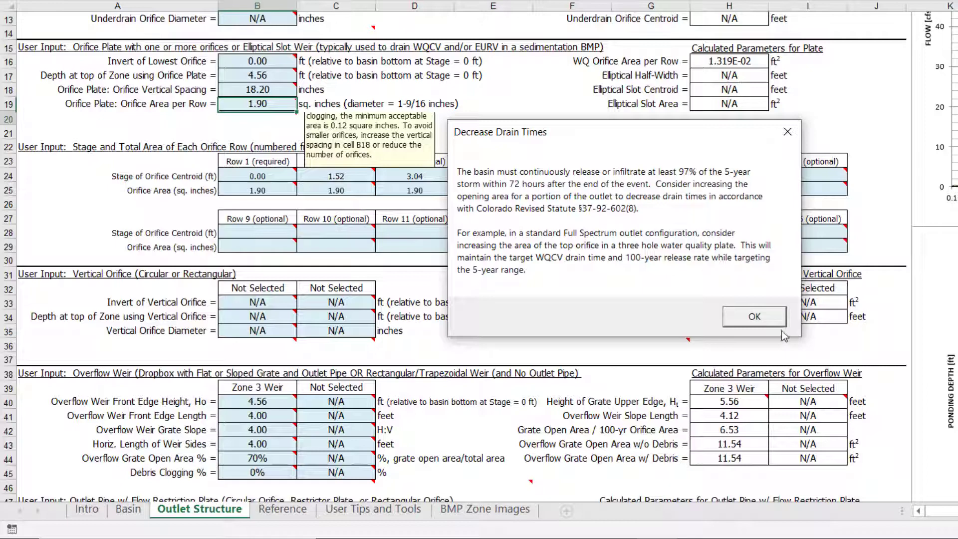
click(748, 317)
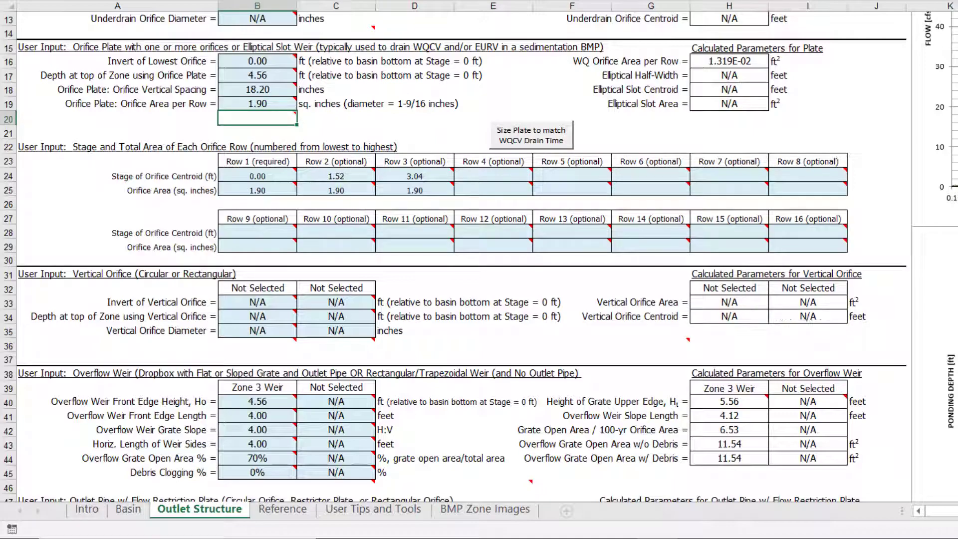
scroll(749, 316, down, 6)
scroll(479, 252, down, 5)
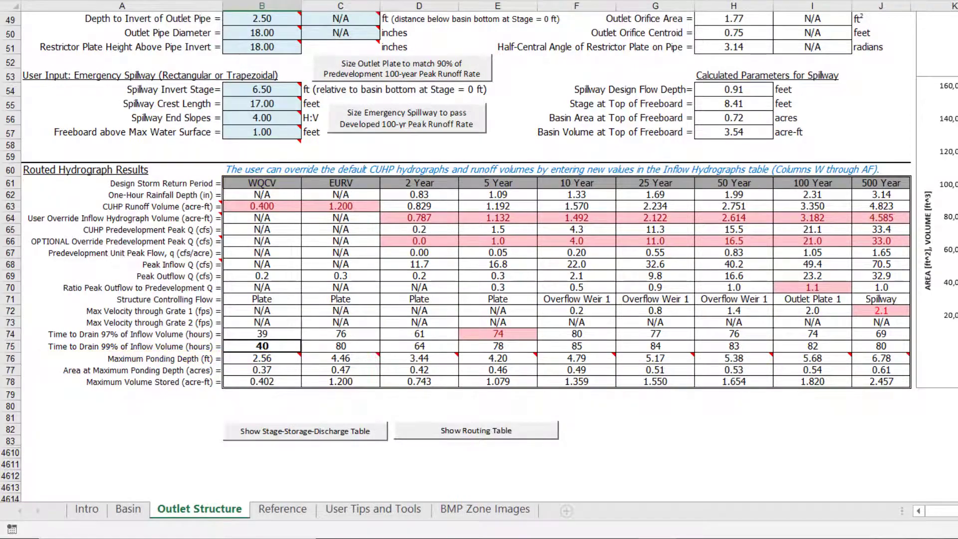
key(Up)
key(Up)
key(Up)
key(Up)
key(Up)
key(Up)
key(Up)
key(Up)
key(Up)
key(Up)
key(Up)
key(Up)
key(Up)
key(Up)
key(Up)
key(Up)
key(Up)
key(Up)
key(Up)
key(Up)
scroll(479, 254, up, 2)
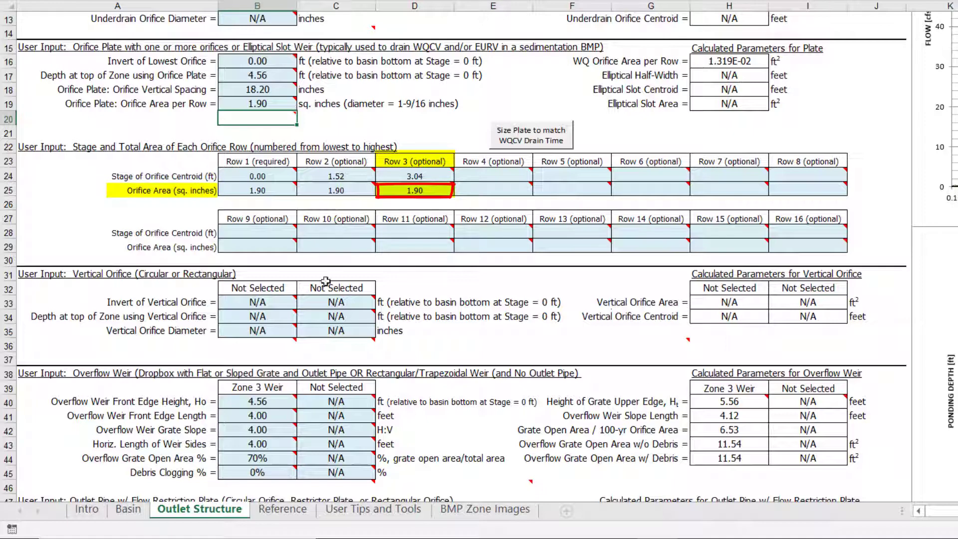
Set the Row 3 orifice area in D25 to 3.00 sq. inches and review the routed results.
click(419, 188)
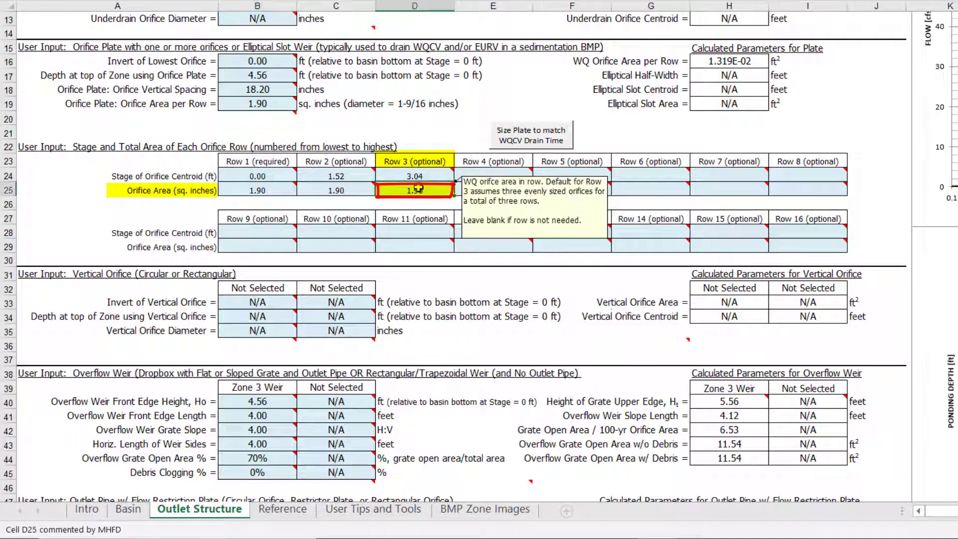
text(3.)
key(Return)
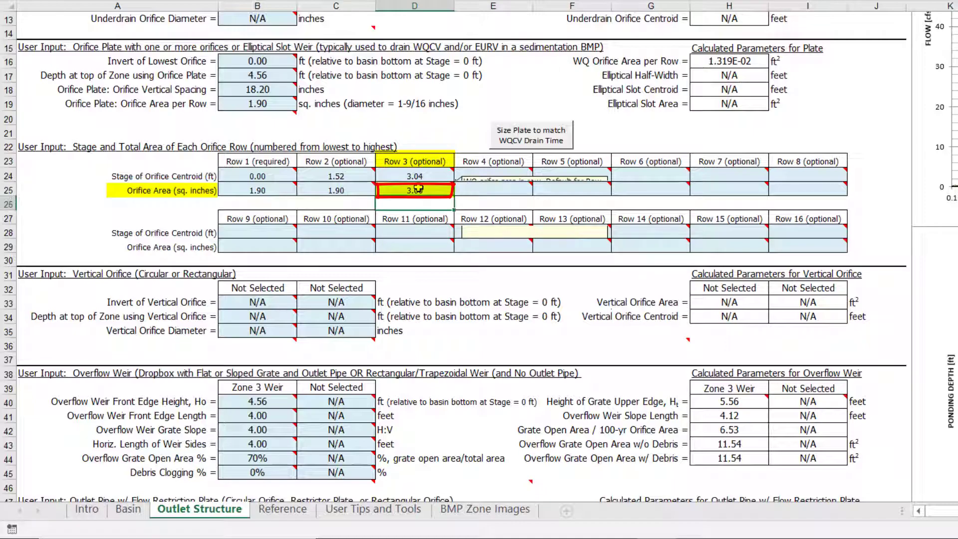
scroll(627, 225, down, 12)
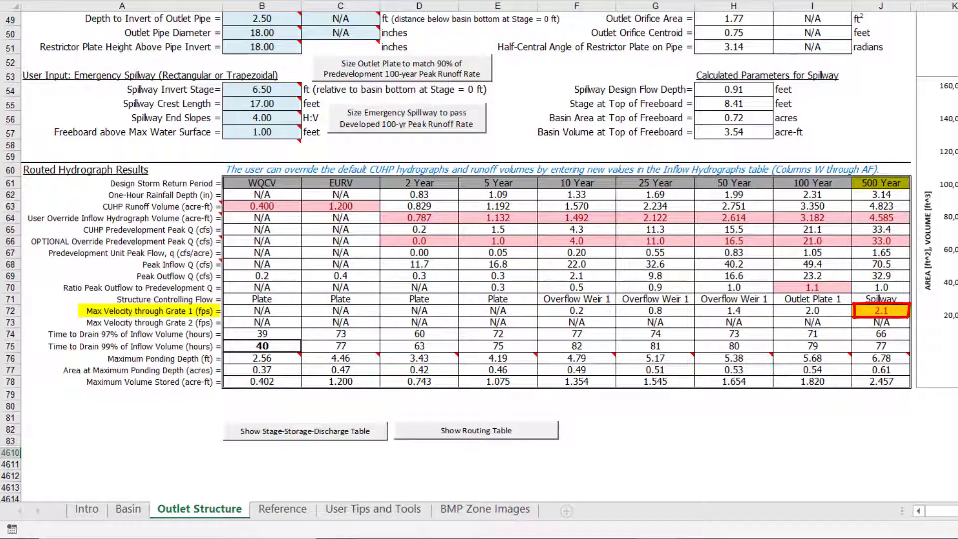
Set the overflow weir front edge length in B41 to 5.00 ft and check the results.
scroll(480, 252, up, 4)
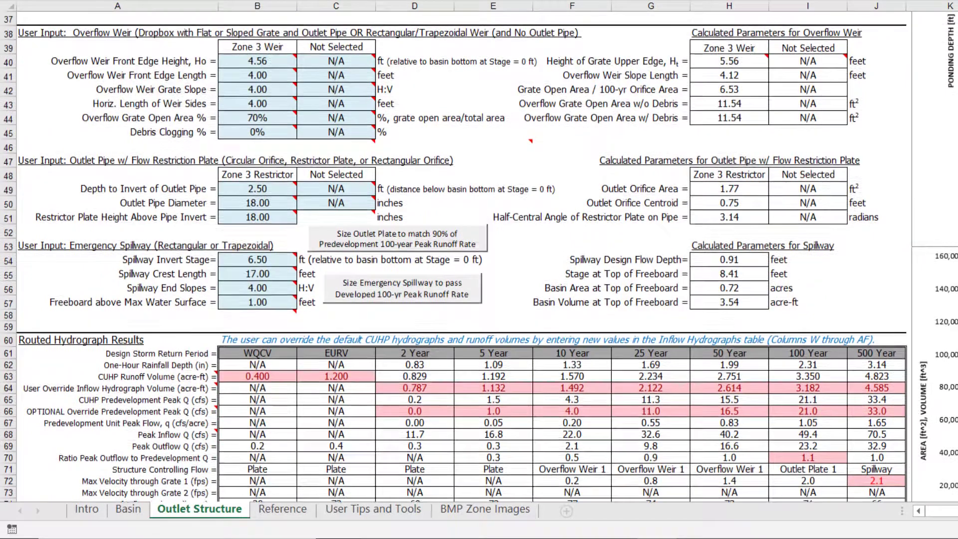
click(270, 74)
text(5)
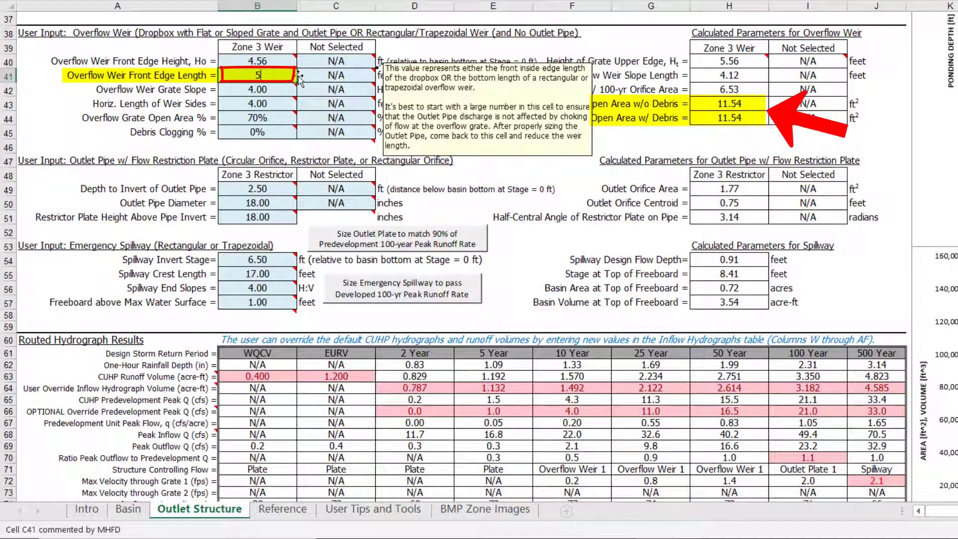
key(Return)
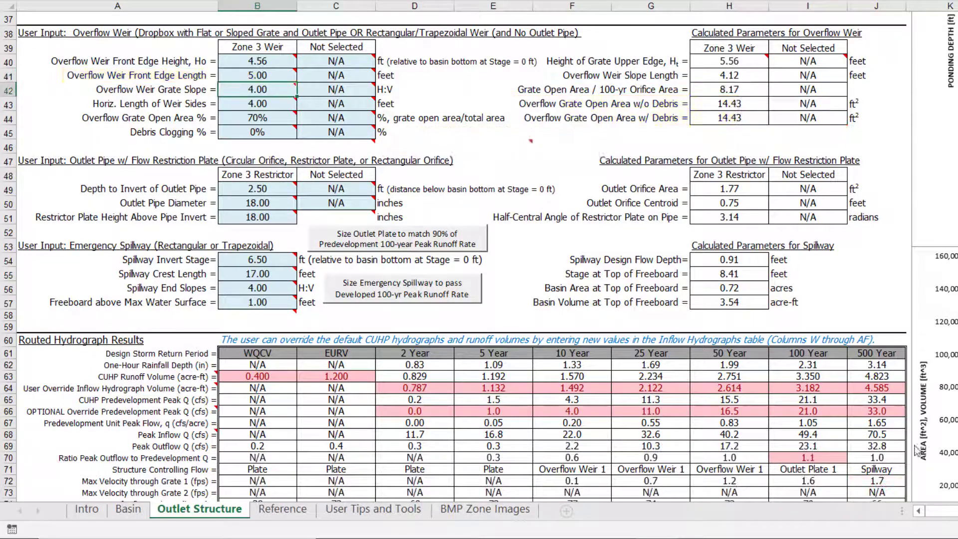
scroll(298, 78, down, 1)
scroll(479, 250, down, 3)
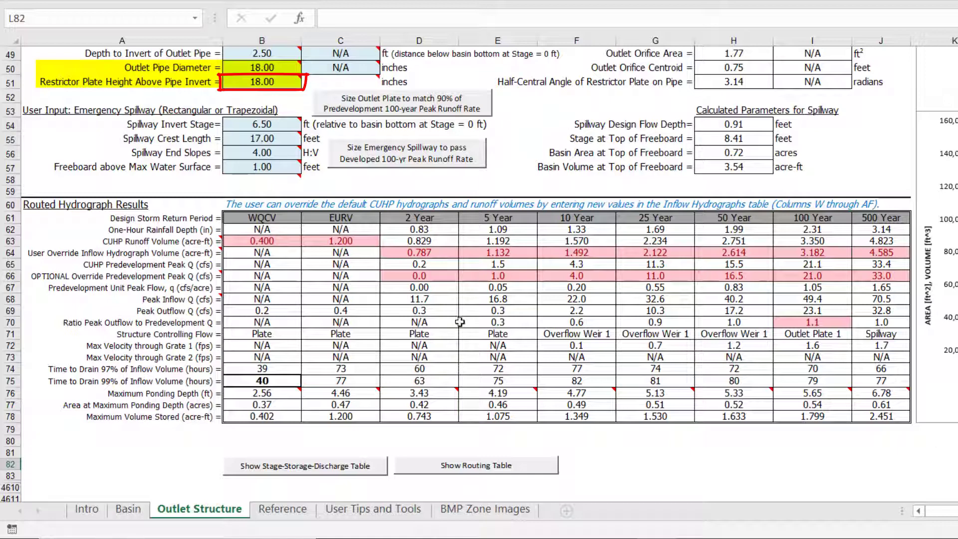
Set the restrictor plate height in B51 to 14.00 inches, giving a 0.9 peak outflow ratio.
click(258, 83)
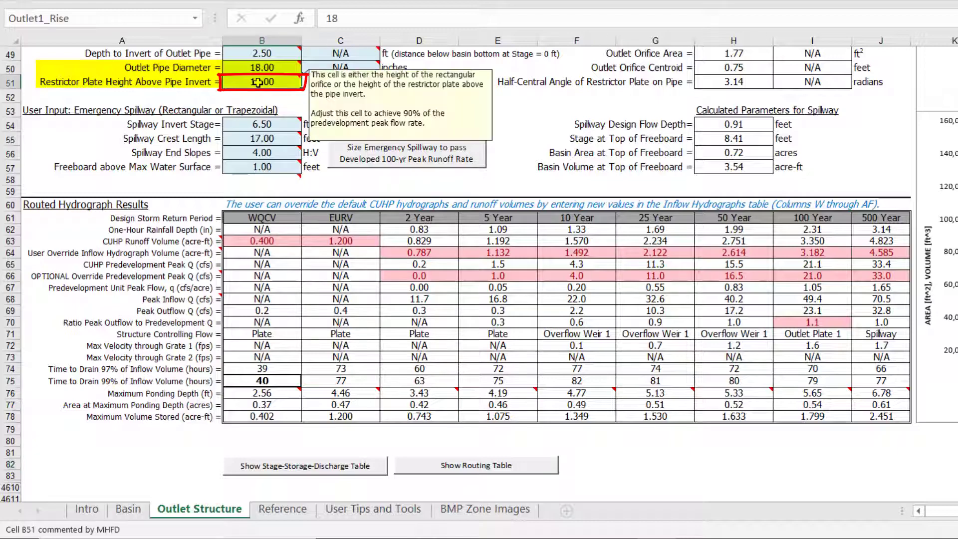
text(14)
key(Return)
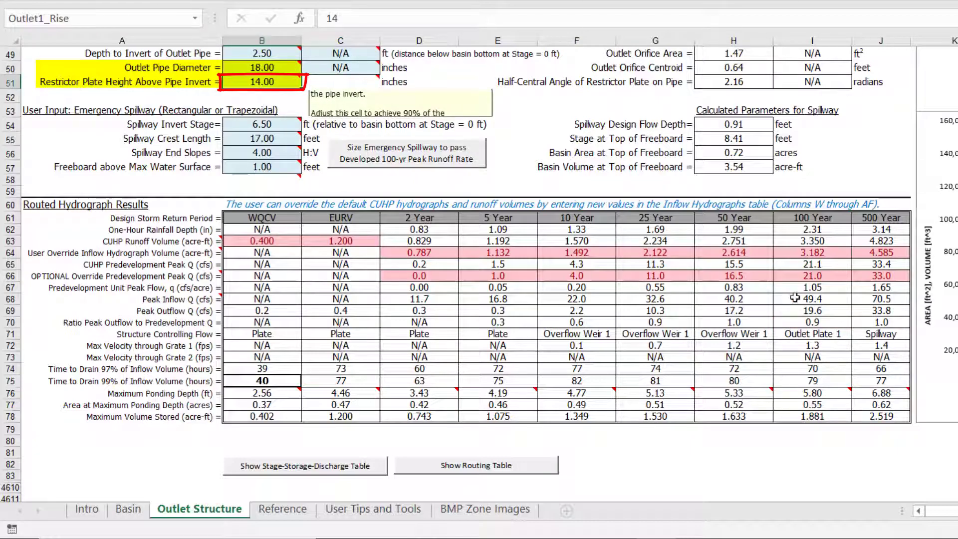
click(956, 464)
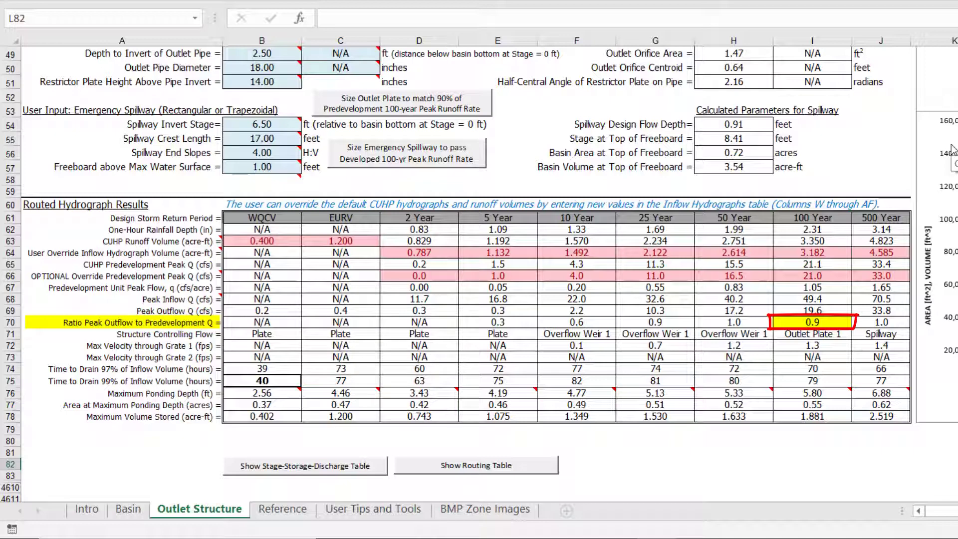
key(Right)
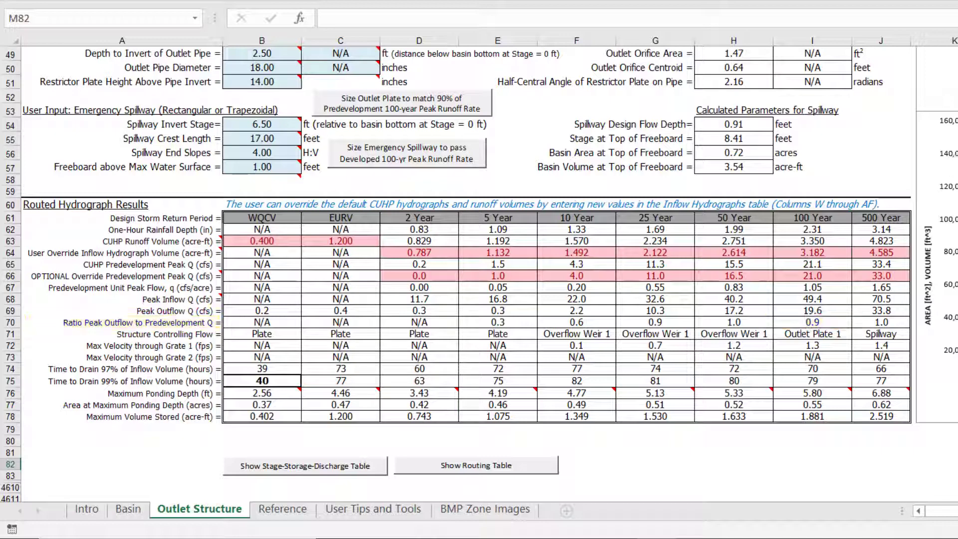